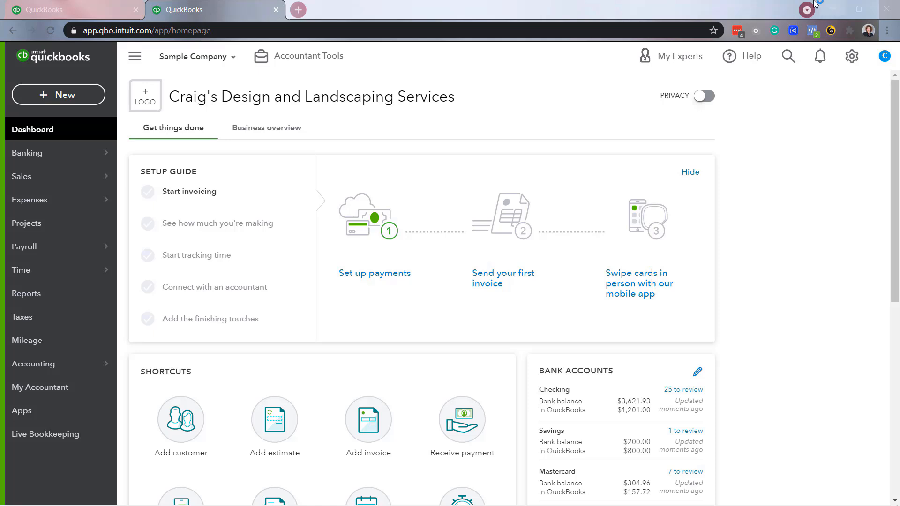
# Turn on Close the books in the company's advanced accounting settings.
pyautogui.click(852, 60)
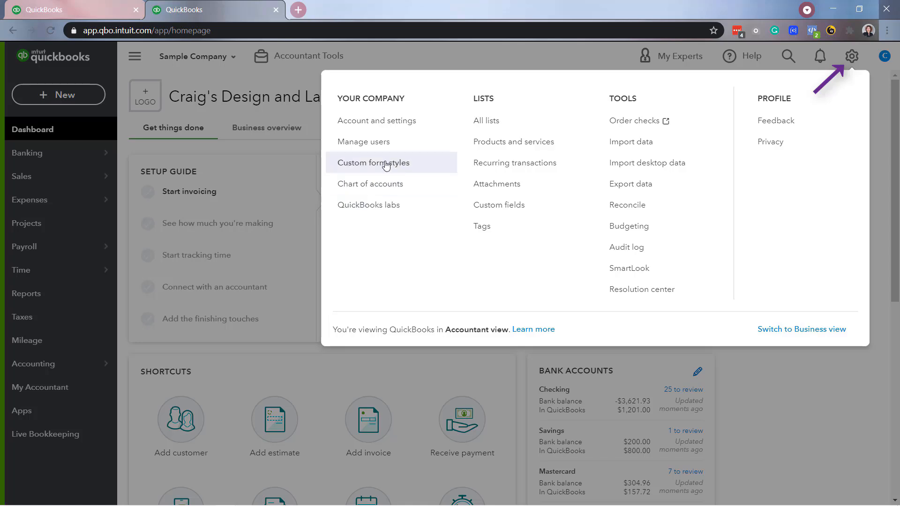
pyautogui.click(386, 122)
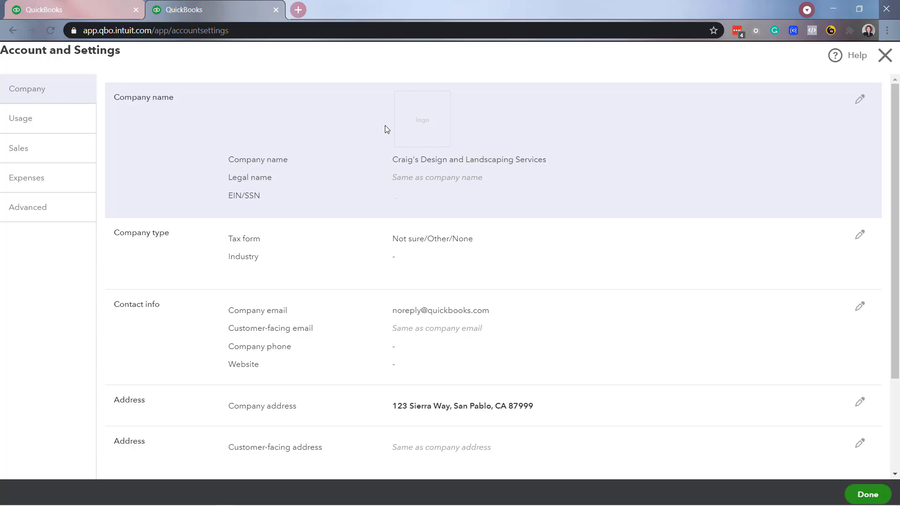
pyautogui.click(41, 211)
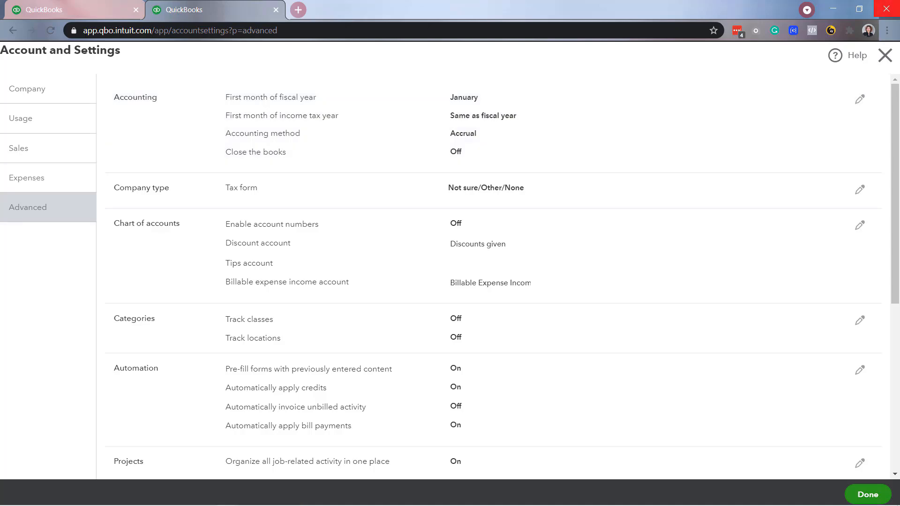
pyautogui.click(861, 102)
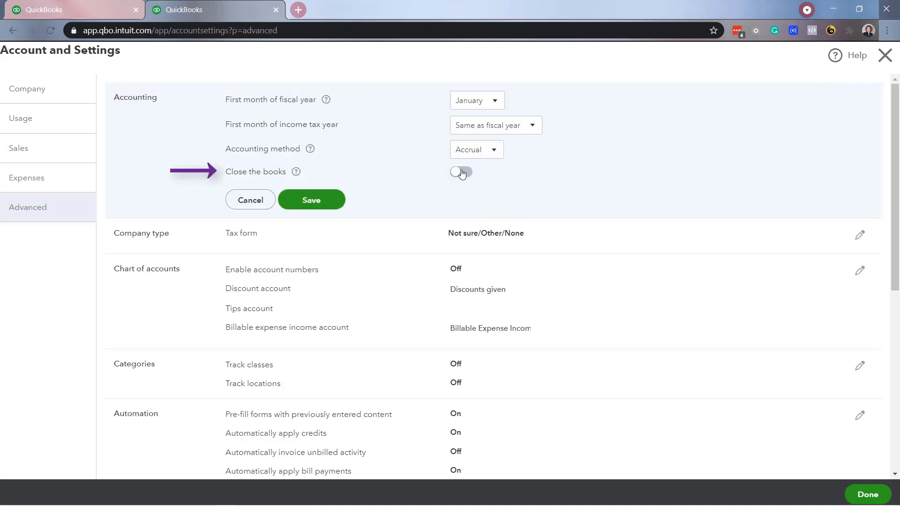
pyautogui.click(297, 174)
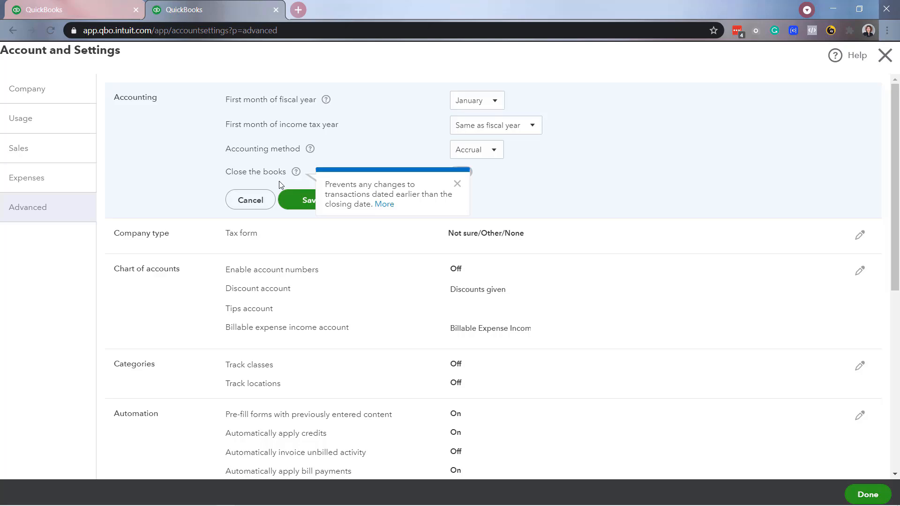
pyautogui.click(522, 182)
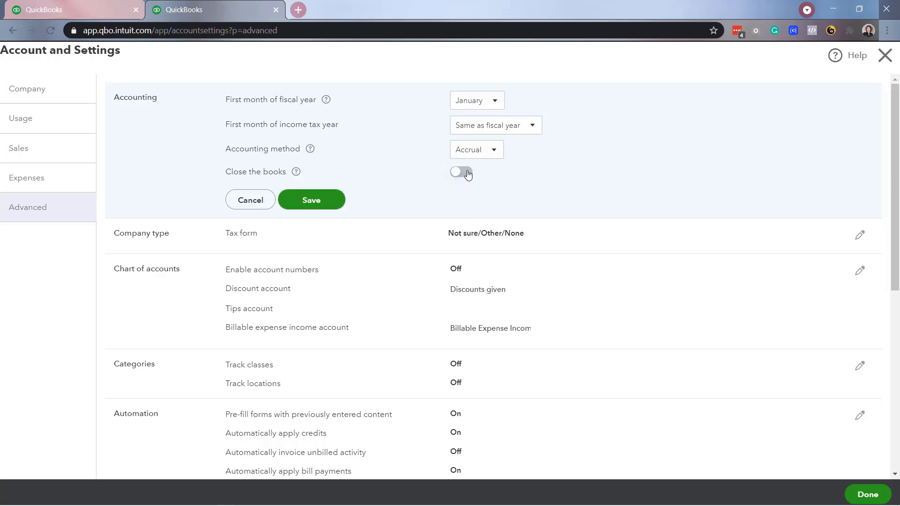
pyautogui.click(462, 172)
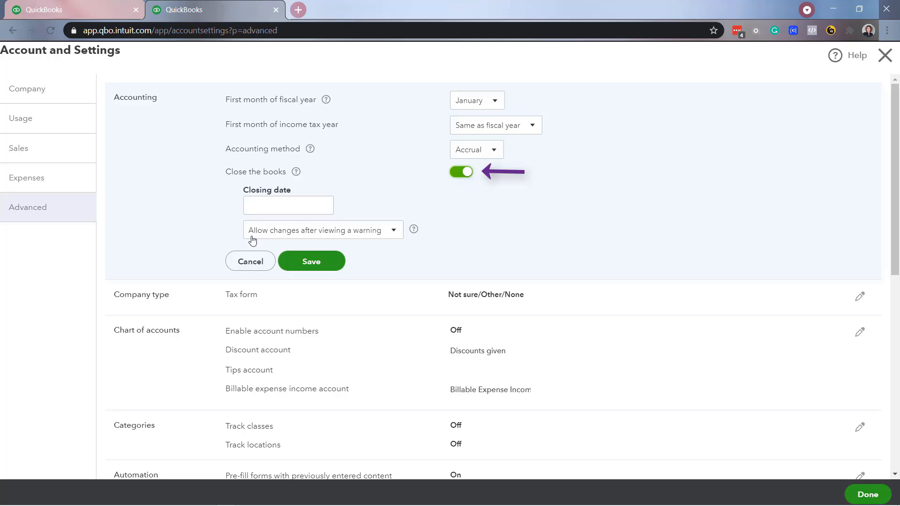
# Set the closing date for the books to 12/31/2021.
pyautogui.moveTo(273, 211)
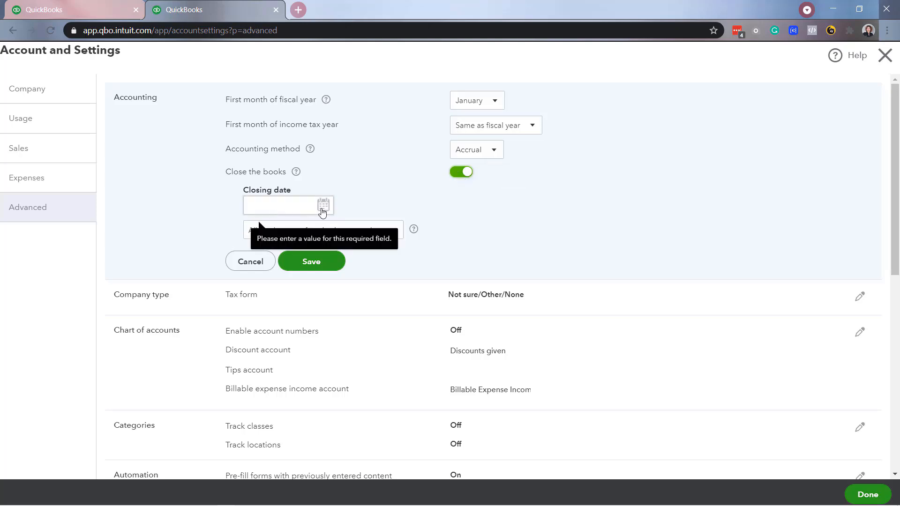
pyautogui.click(304, 207)
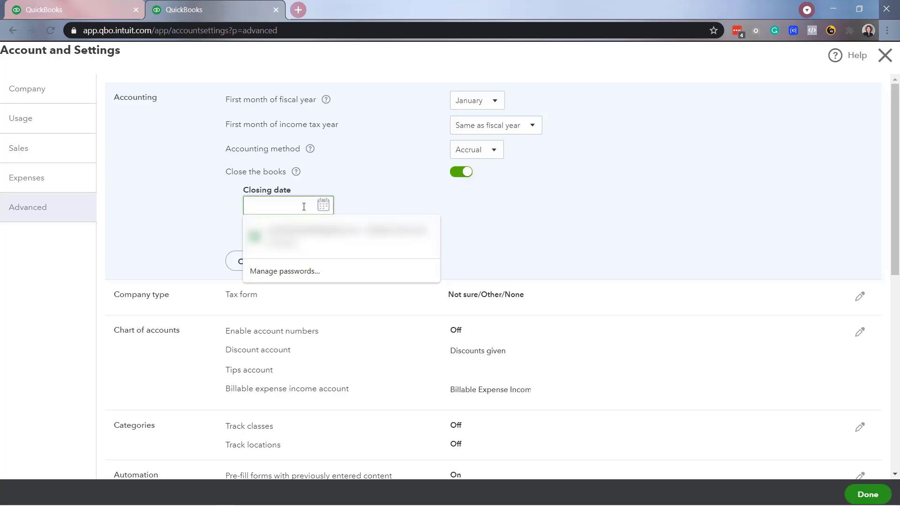
pyautogui.write('12/')
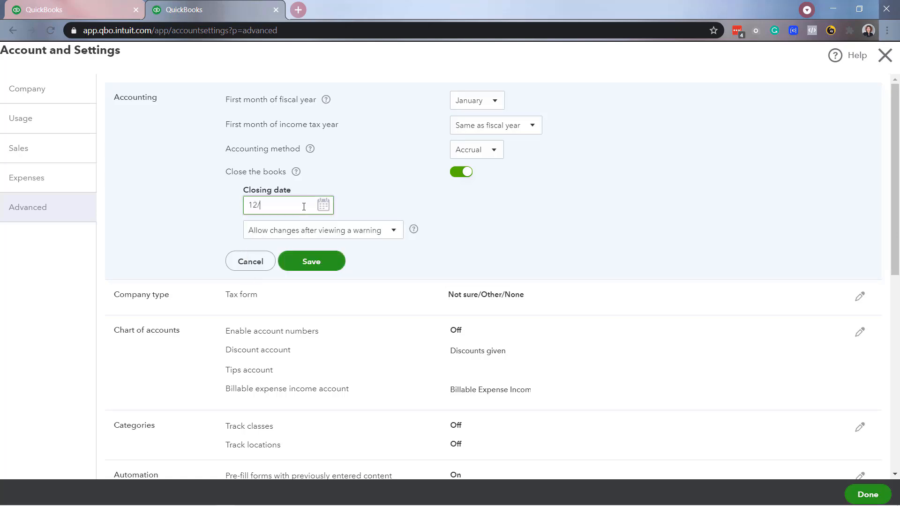
pyautogui.write('31/2021')
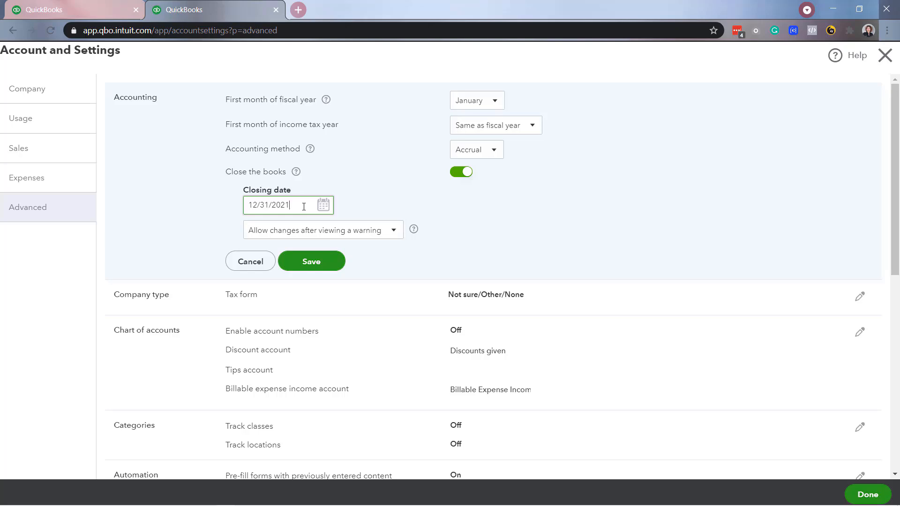
# Allow changes after viewing a warning and entering password, and enter and confirm the closing-date password.
pyautogui.click(374, 238)
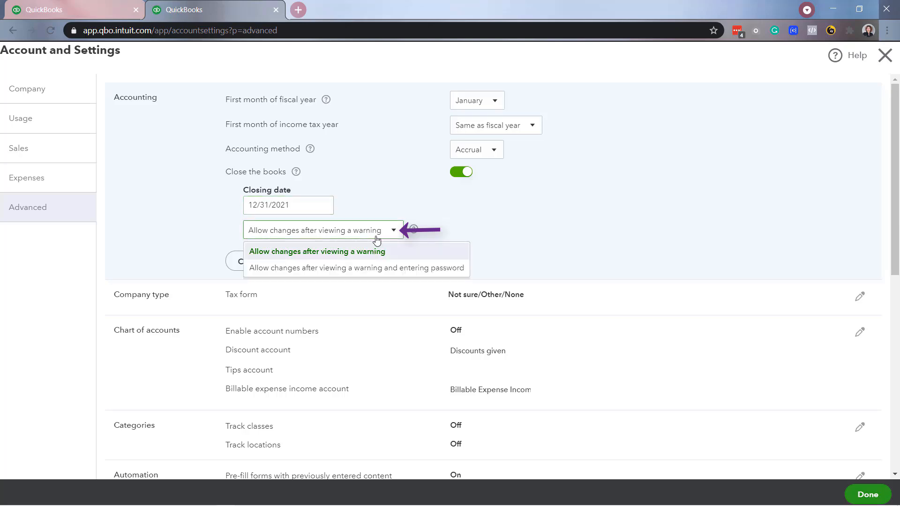
pyautogui.click(384, 267)
pyautogui.click(309, 263)
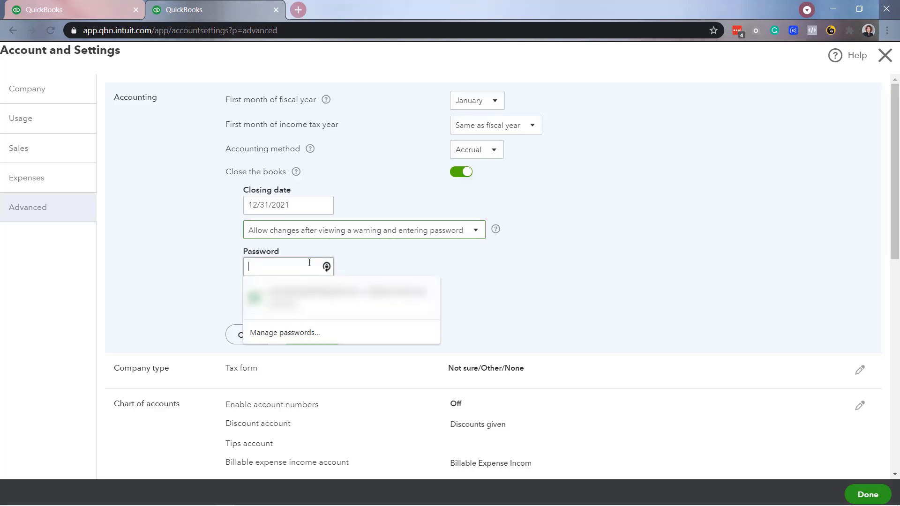
pyautogui.write('••••••••')
pyautogui.press('Tab')
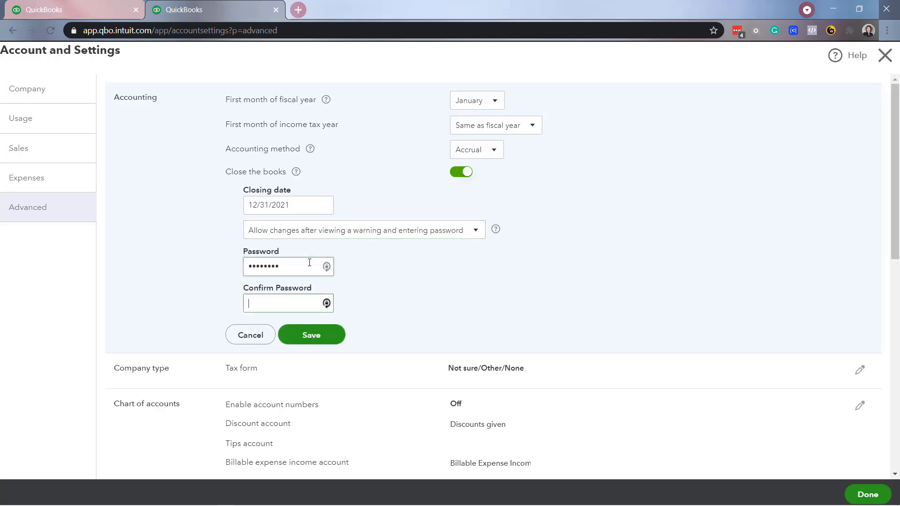
pyautogui.write('••••••••')
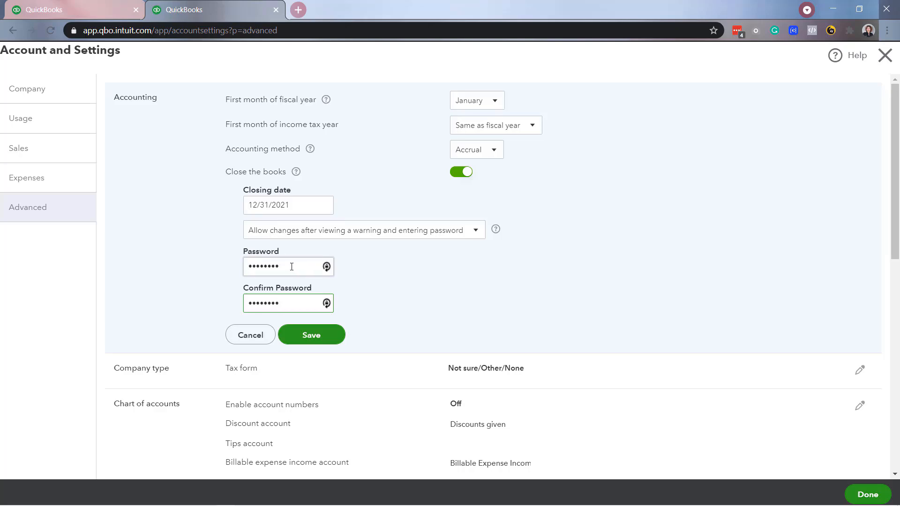
# Set the closing date to 12/31/2020, save the accounting settings and close Account and Settings.
pyautogui.click(300, 205)
pyautogui.click(328, 268)
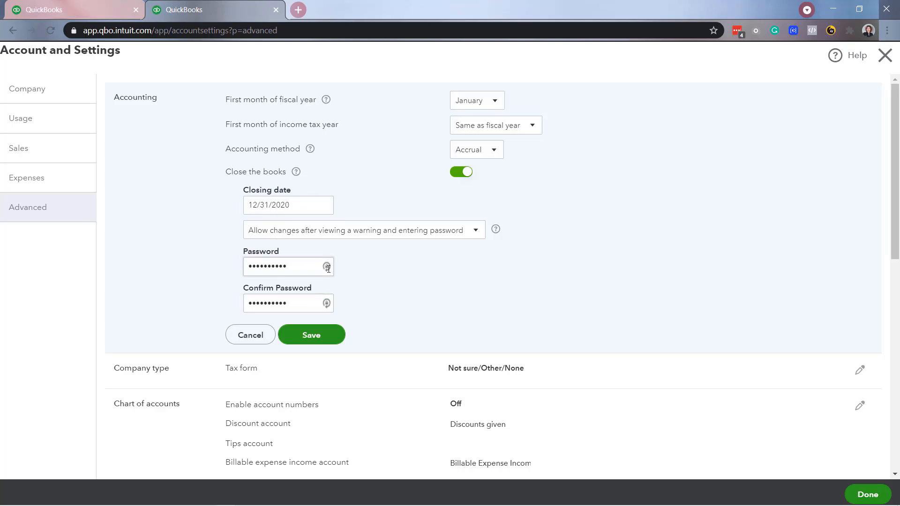
pyautogui.click(322, 343)
pyautogui.click(885, 55)
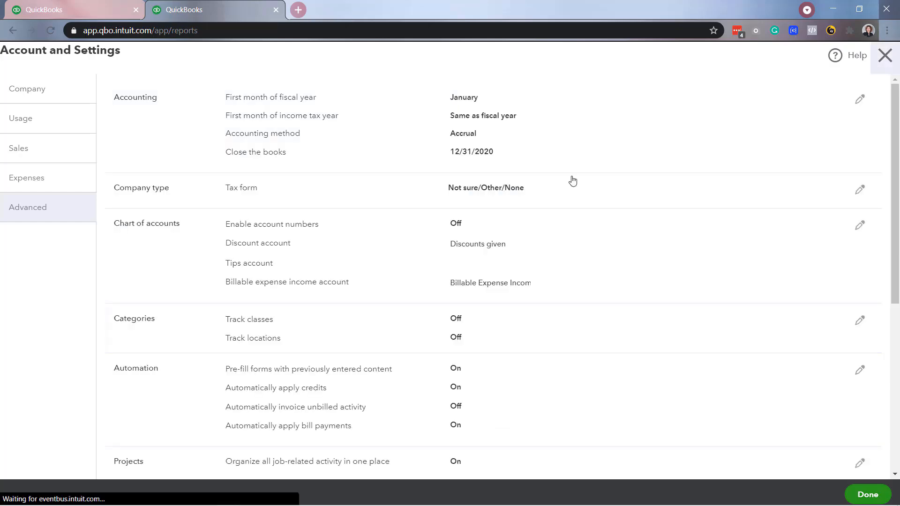
# Create a new expense with Bob's Burger Joint as the payee.
pyautogui.click(67, 94)
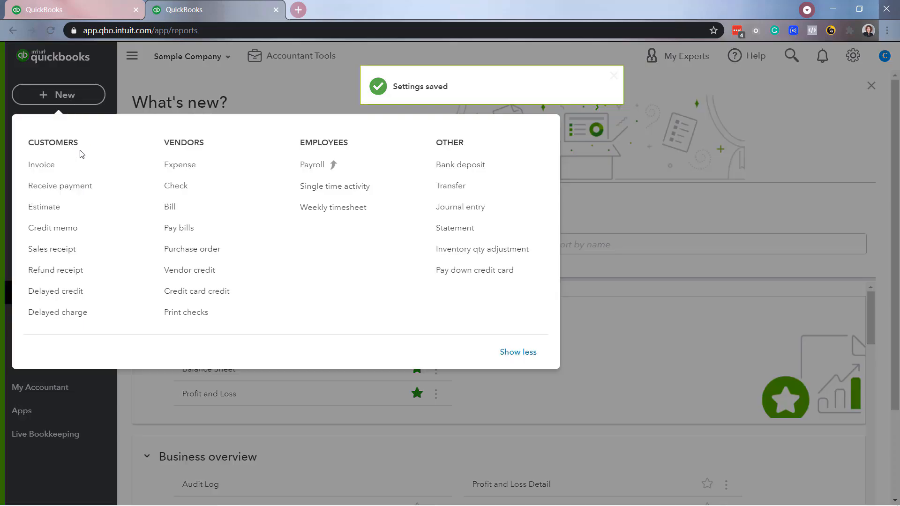
pyautogui.click(196, 176)
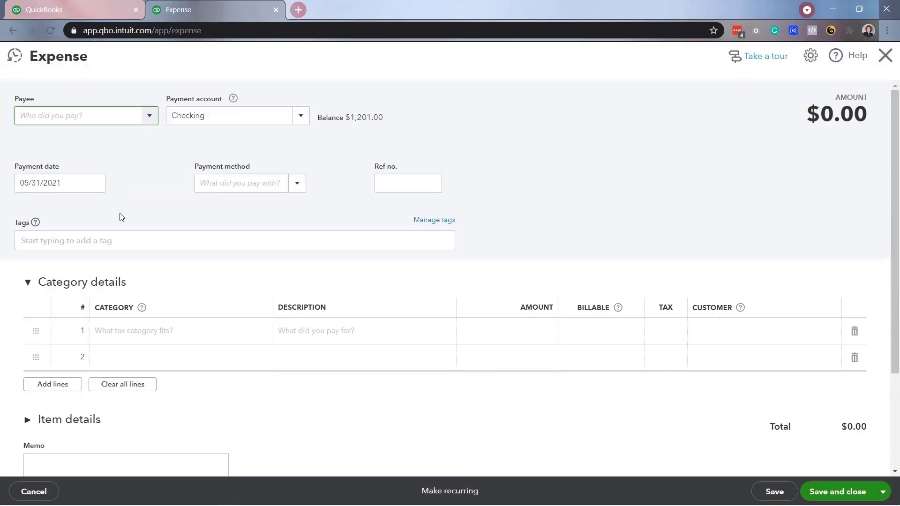
pyautogui.click(136, 116)
pyautogui.click(117, 159)
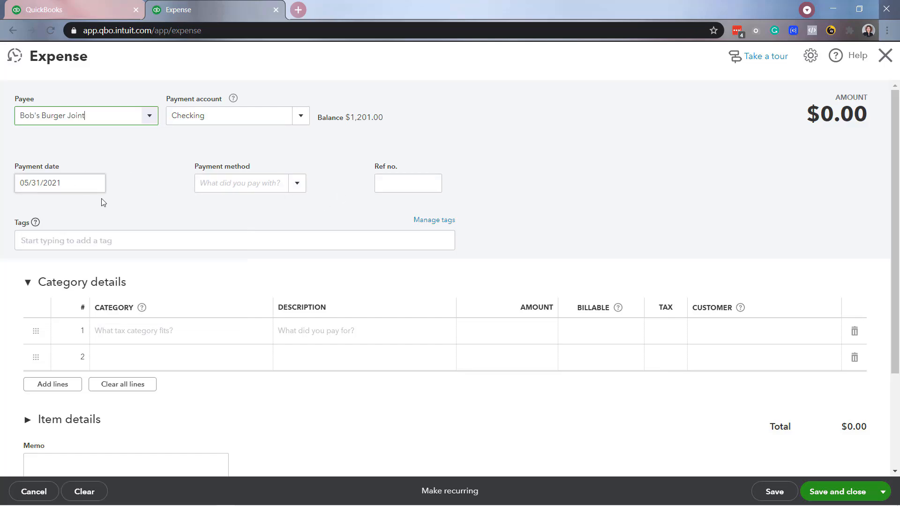
# Set the expense's payment date to 12/01/2020.
pyautogui.click(95, 183)
pyautogui.click(31, 215)
pyautogui.click(31, 216)
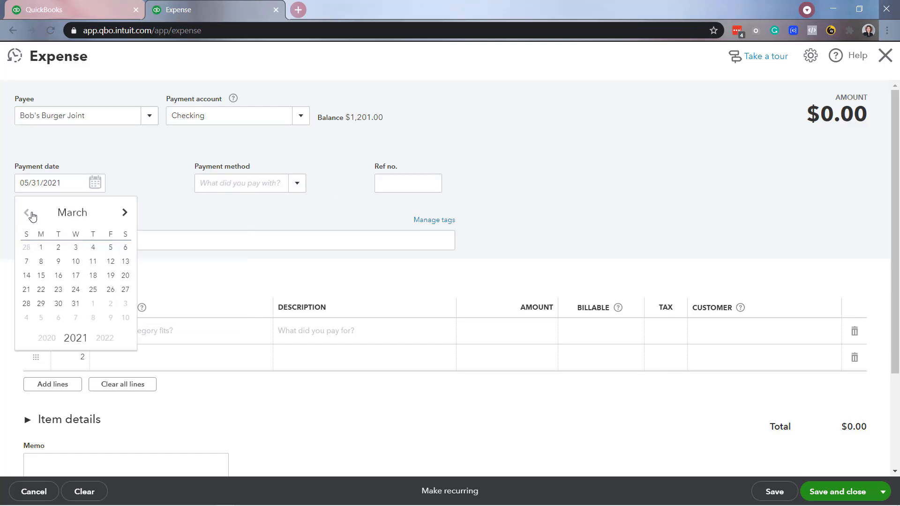
pyautogui.click(31, 217)
pyautogui.click(31, 217)
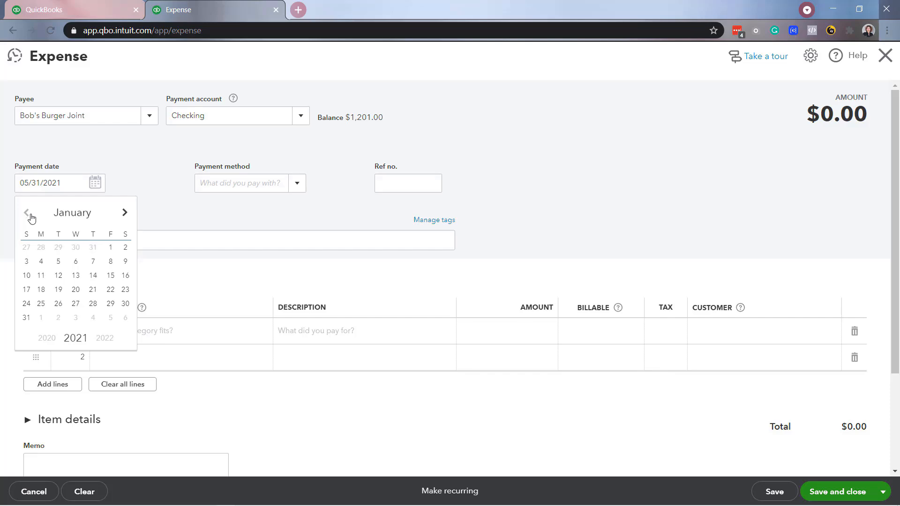
pyautogui.click(31, 217)
pyautogui.click(59, 250)
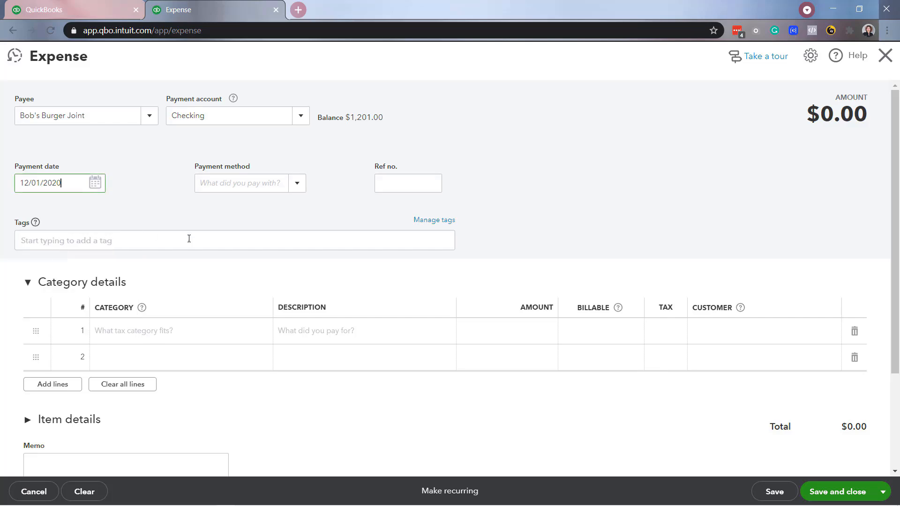
# Fill the first category line with Advertising and an amount of 100.00.
pyautogui.click(159, 331)
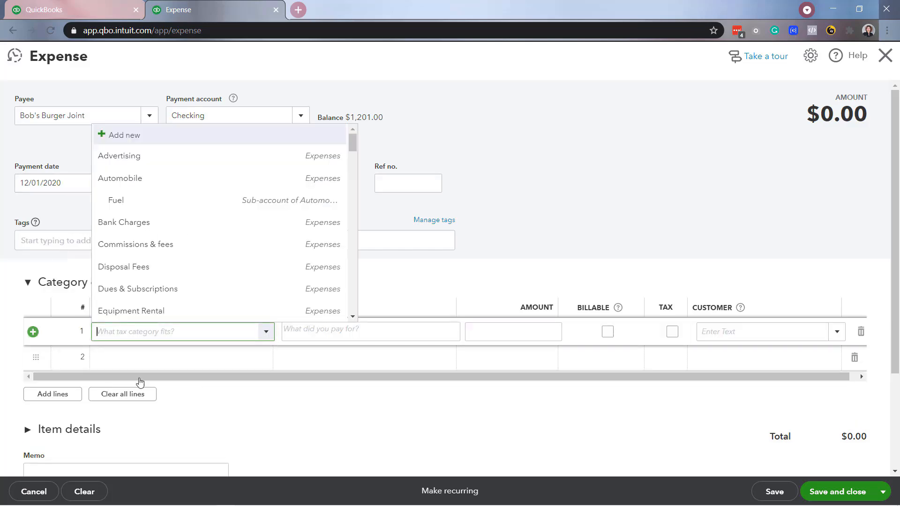
pyautogui.click(112, 155)
pyautogui.click(530, 328)
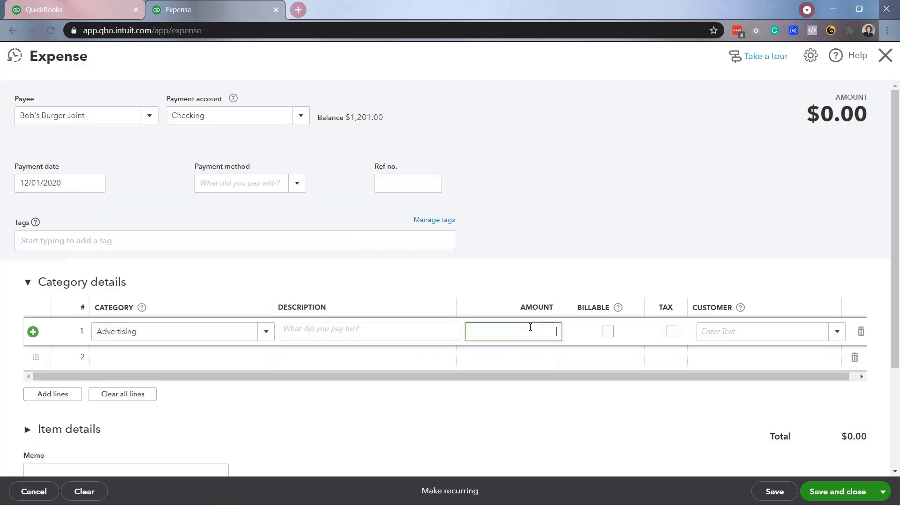
pyautogui.write('100.00')
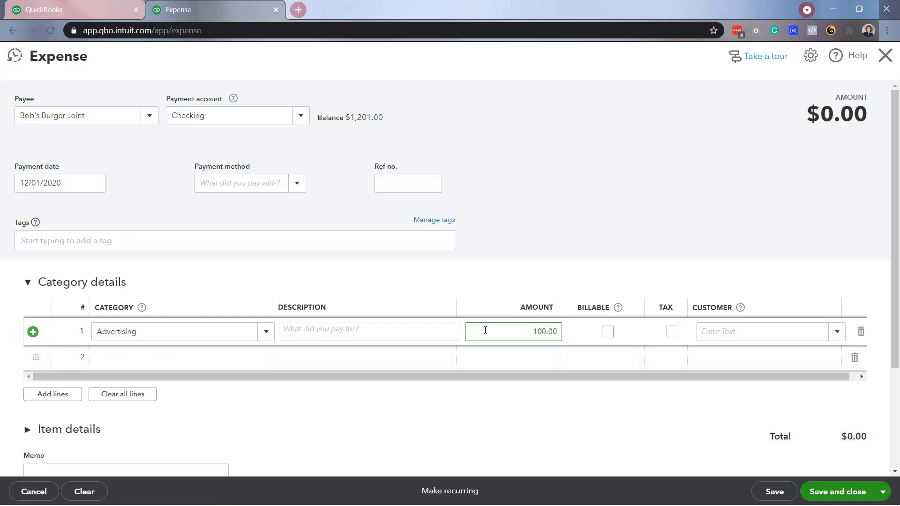
pyautogui.press('Tab')
# Try to save the expense, dismiss the closing-date password request and leave the expense without saving.
pyautogui.click(779, 494)
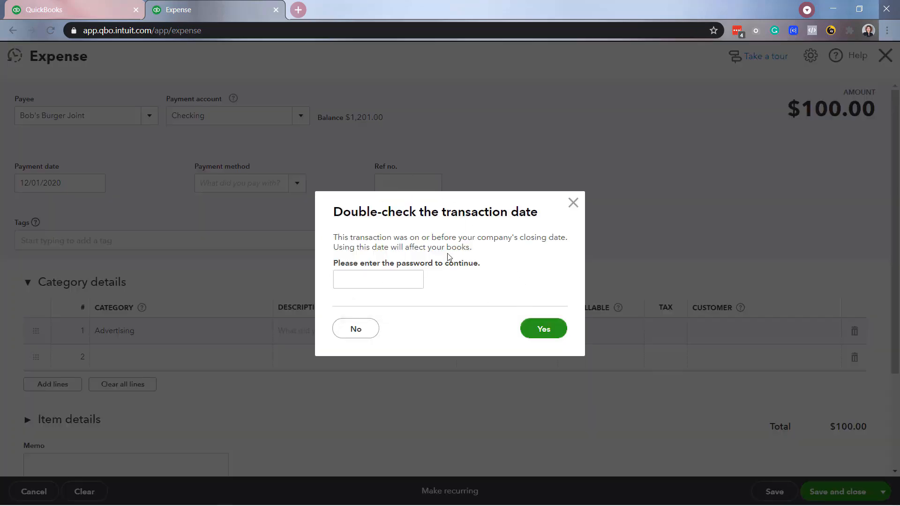
pyautogui.click(406, 280)
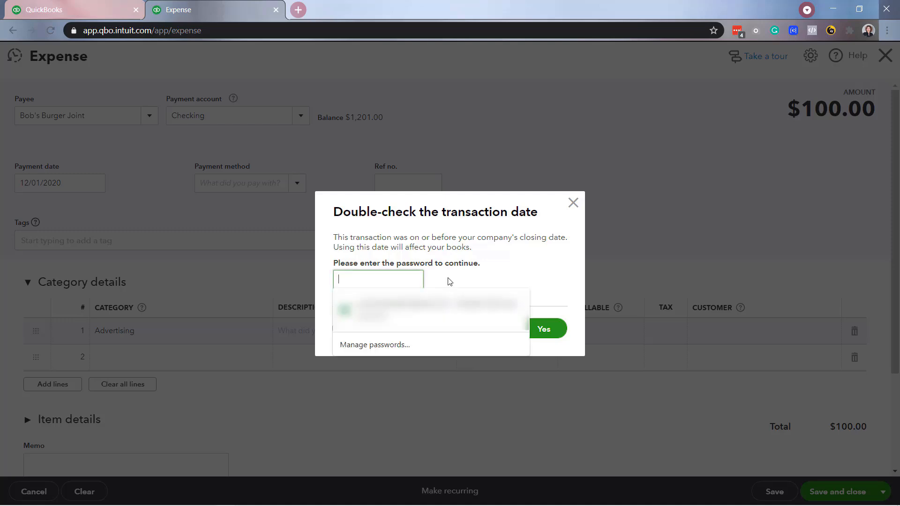
pyautogui.click(573, 203)
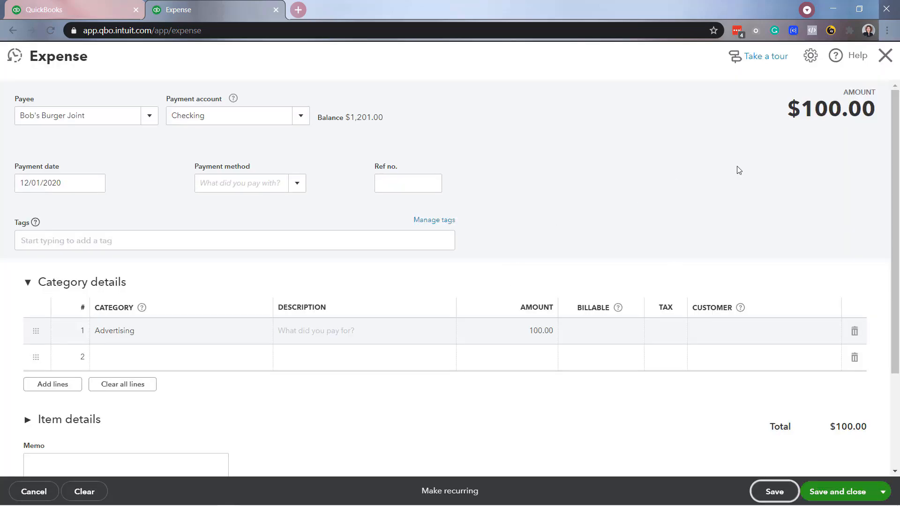
pyautogui.click(886, 64)
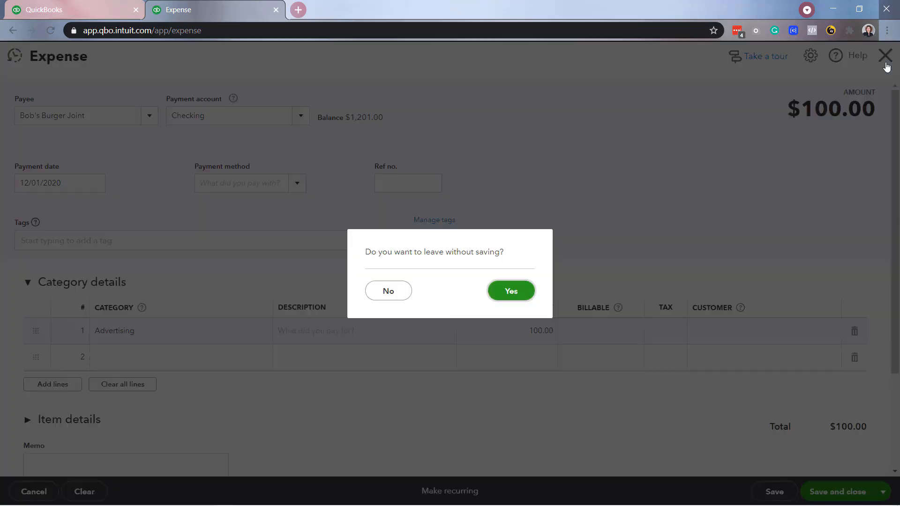
pyautogui.click(500, 303)
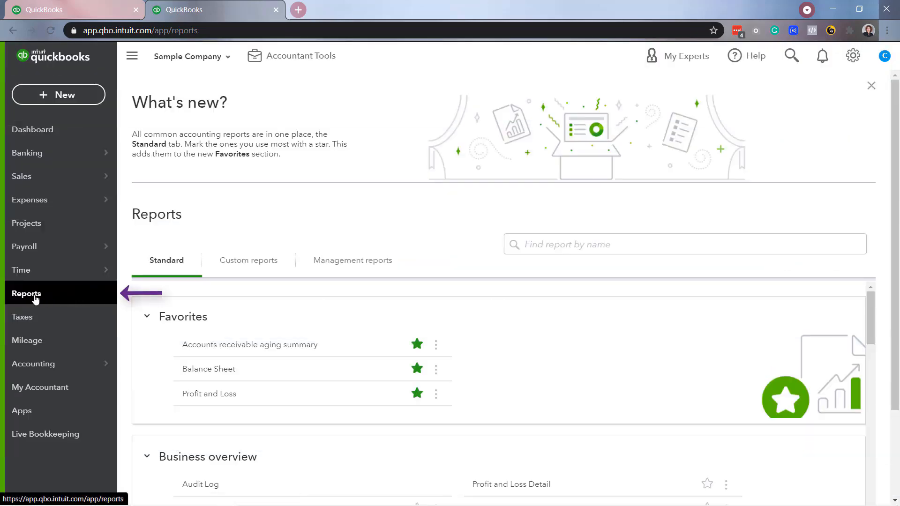
# Open the Exceptions to Closing Date report by searching for "ex", and return to the report list.
pyautogui.click(606, 244)
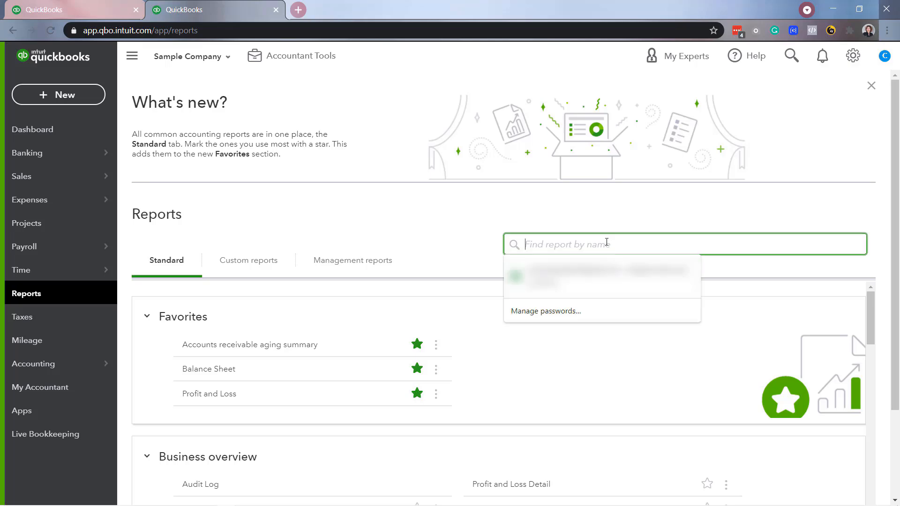
pyautogui.write('ex')
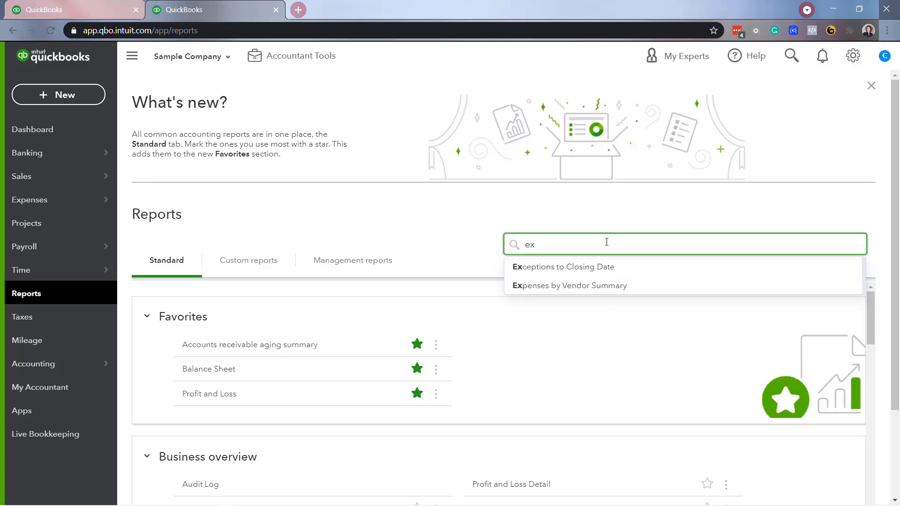
pyautogui.click(624, 268)
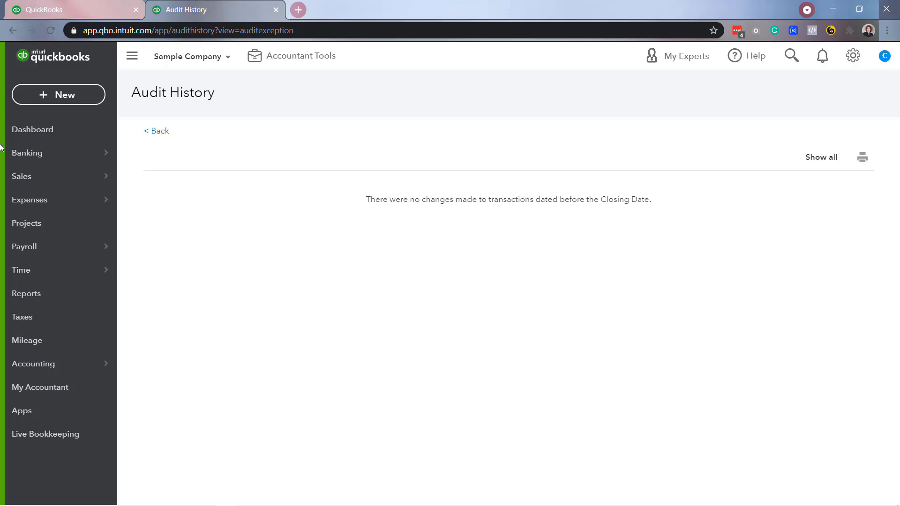
pyautogui.click(49, 292)
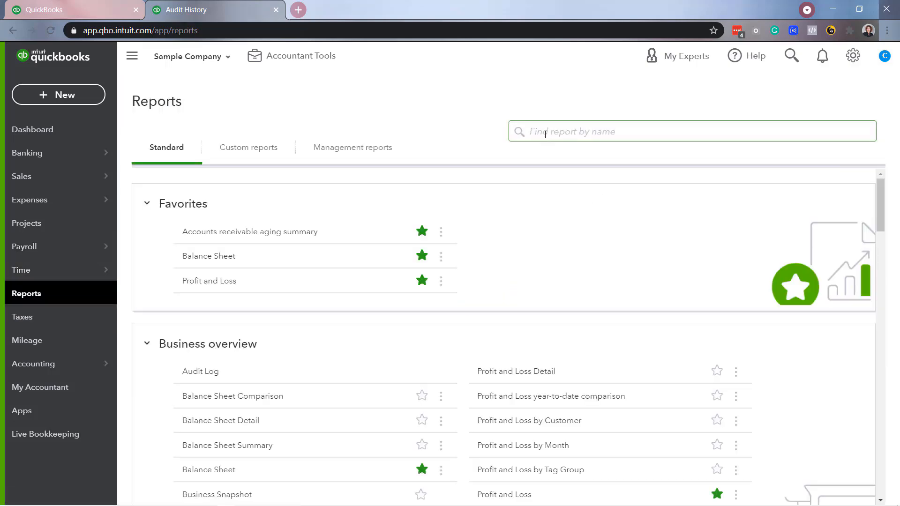
pyautogui.click(546, 133)
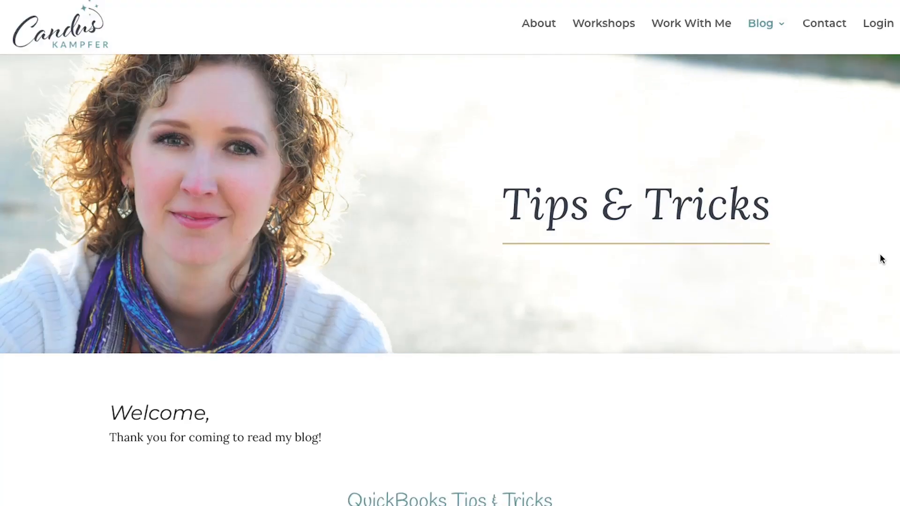
pyautogui.scroll(-3, 879, 257)
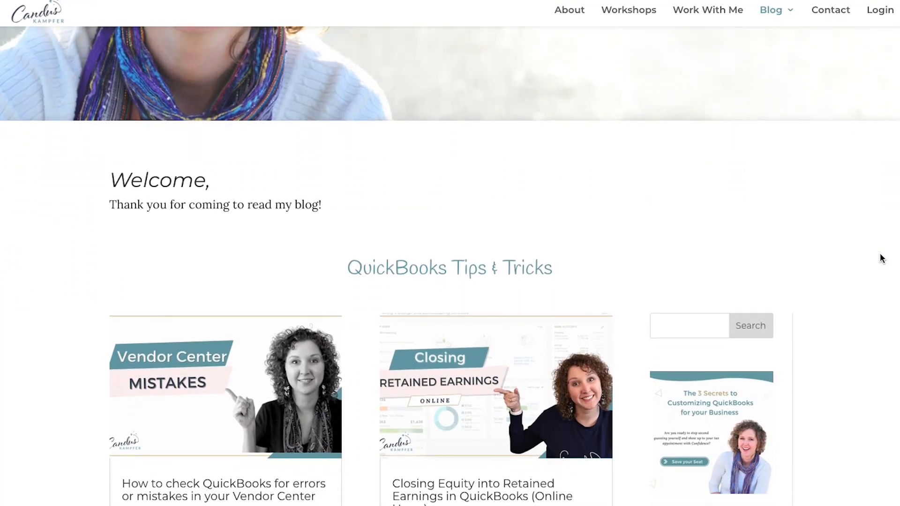
pyautogui.scroll(-5, 882, 258)
pyautogui.scroll(-3, 882, 258)
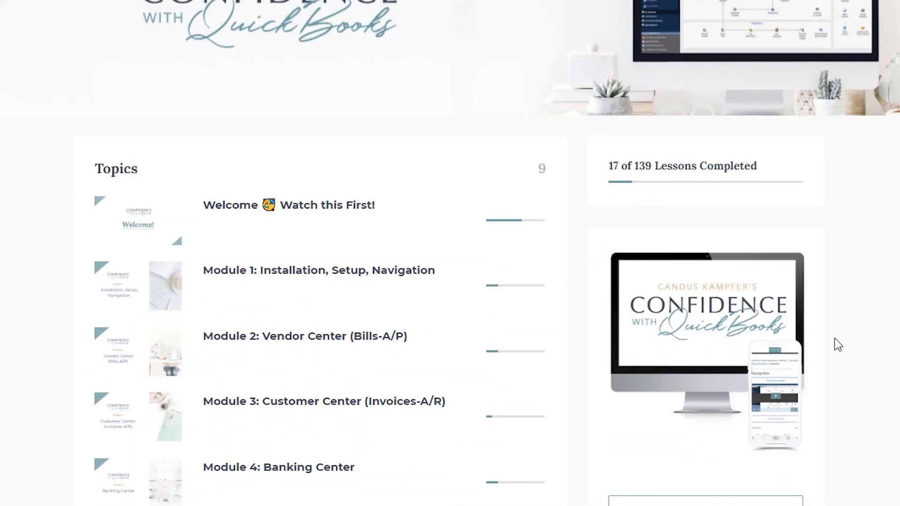
# Open Module 4: Banking Center from the course topics and look through its lessons down to Check Register- Expenses & Job Costing.
pyautogui.scroll(-2, 836, 344)
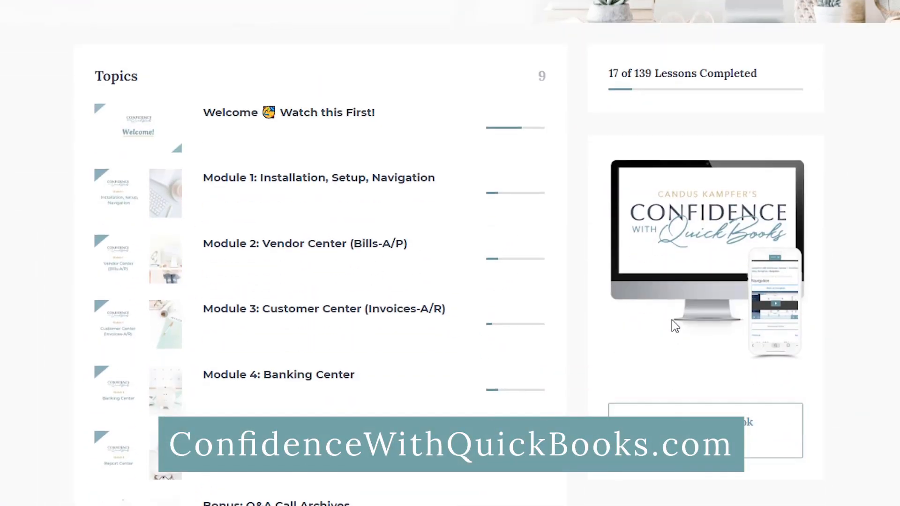
pyautogui.click(385, 382)
pyautogui.scroll(-4, 385, 382)
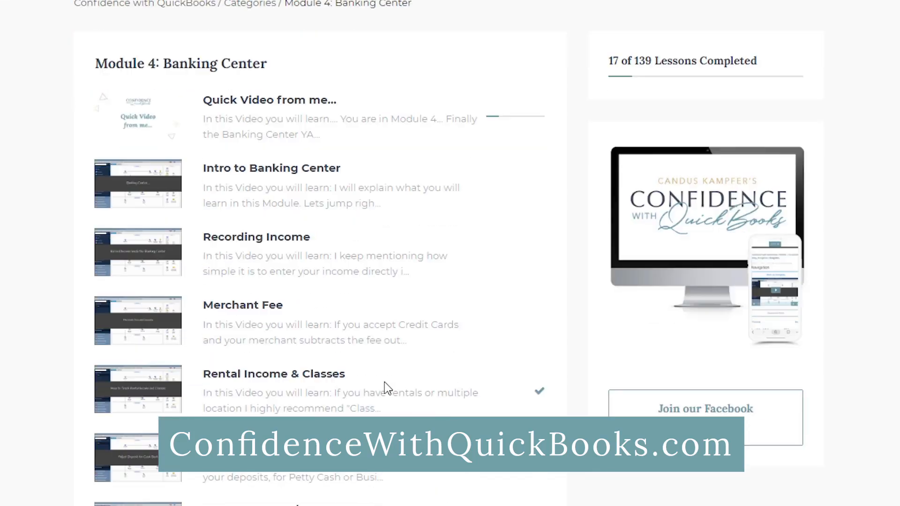
pyautogui.scroll(-4, 386, 389)
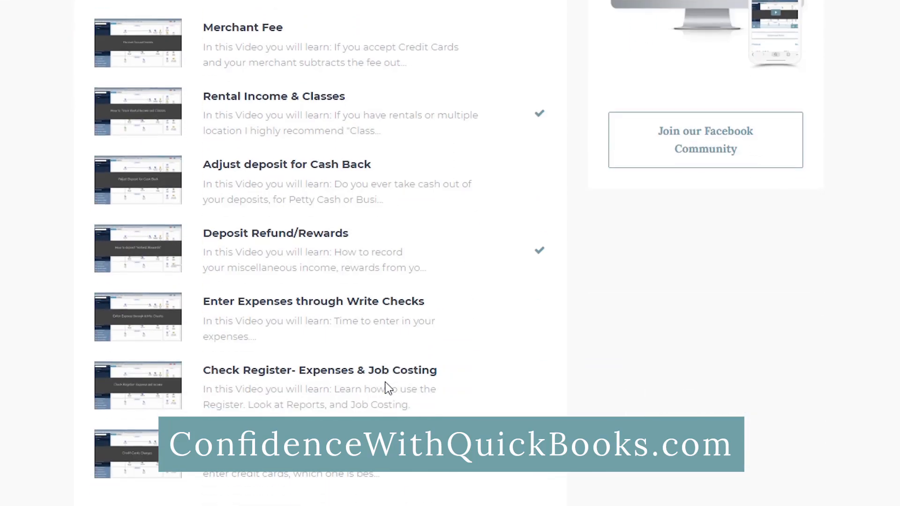
pyautogui.click(386, 391)
pyautogui.scroll(-1, 422, 398)
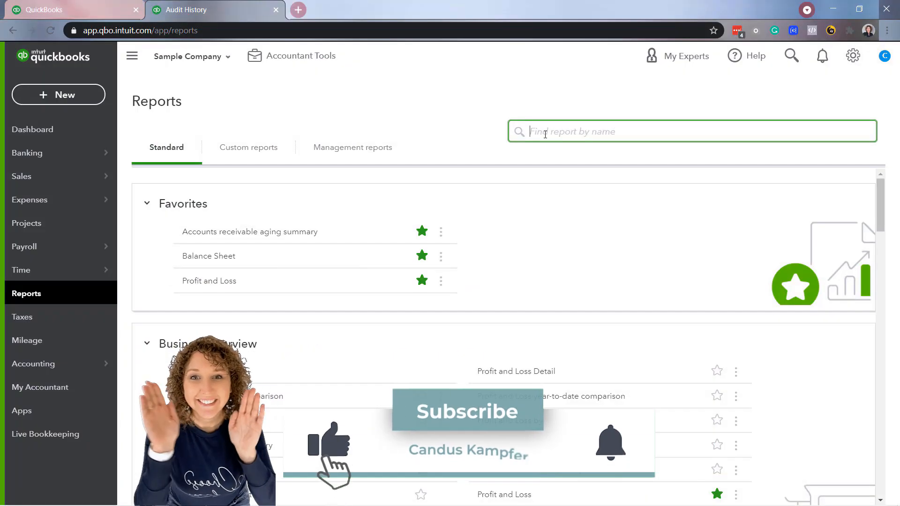